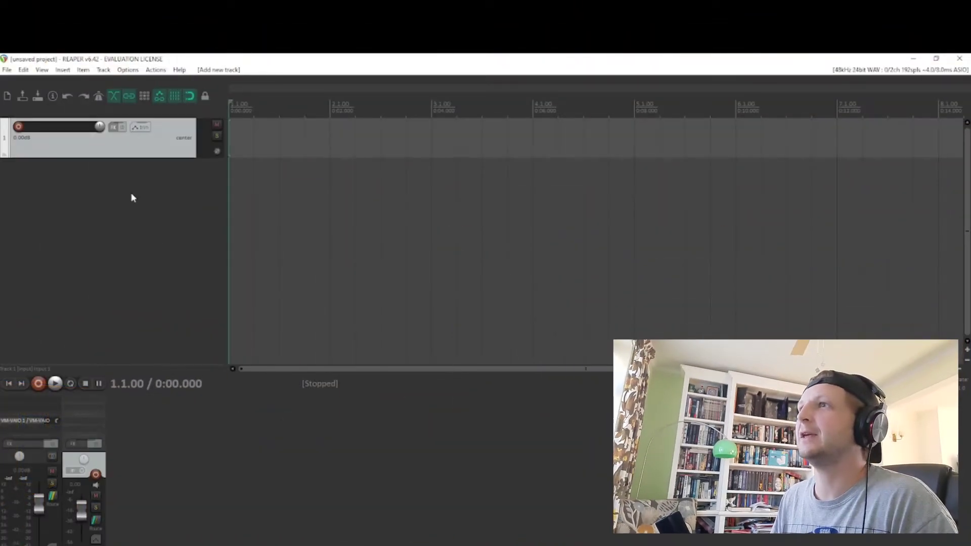
Add the MT-PowerDrumKit VSTi to track 1 from recently used FX and move its window aside
{"action": "right_click", "coordinate": [72, 399]}
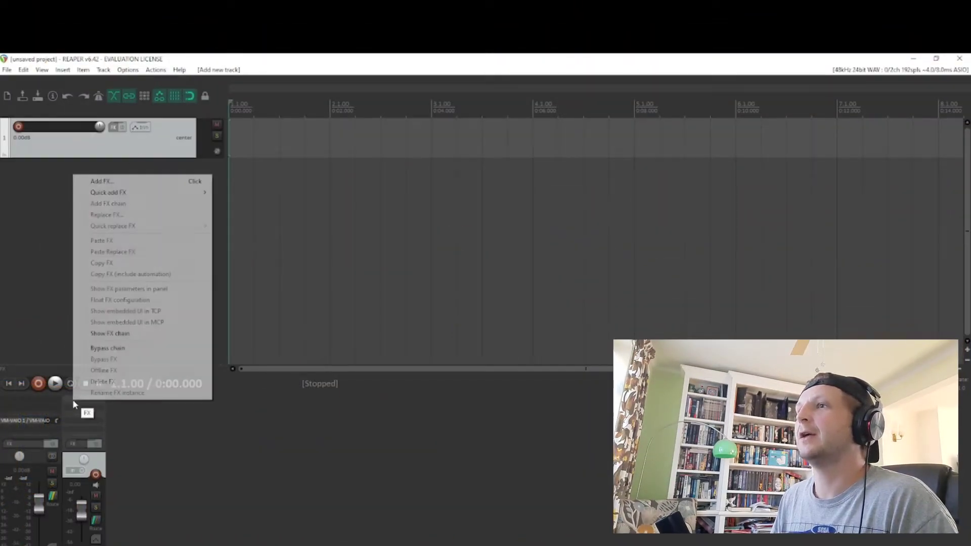
{"action": "mouse_move", "coordinate": [193, 193]}
{"action": "mouse_move", "coordinate": [239, 195]}
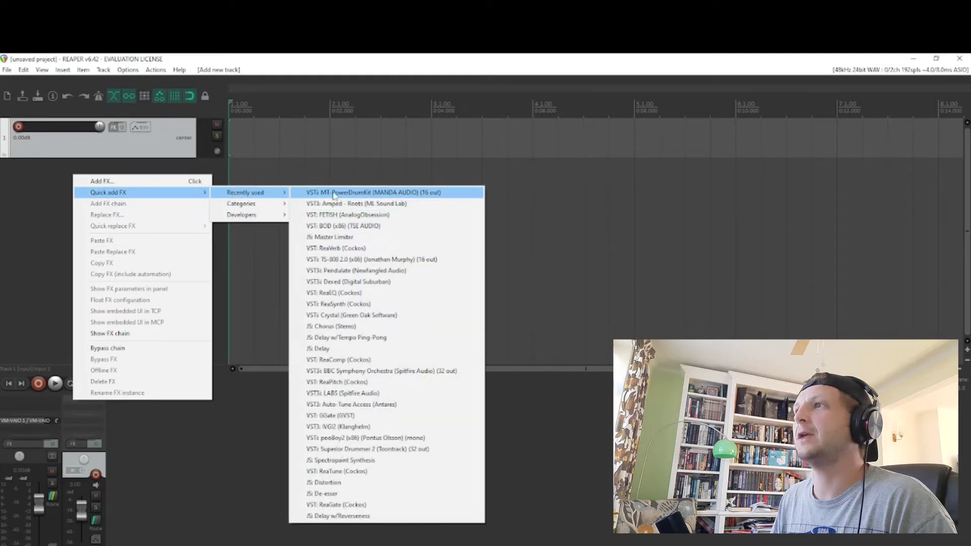
{"action": "left_click", "coordinate": [334, 194]}
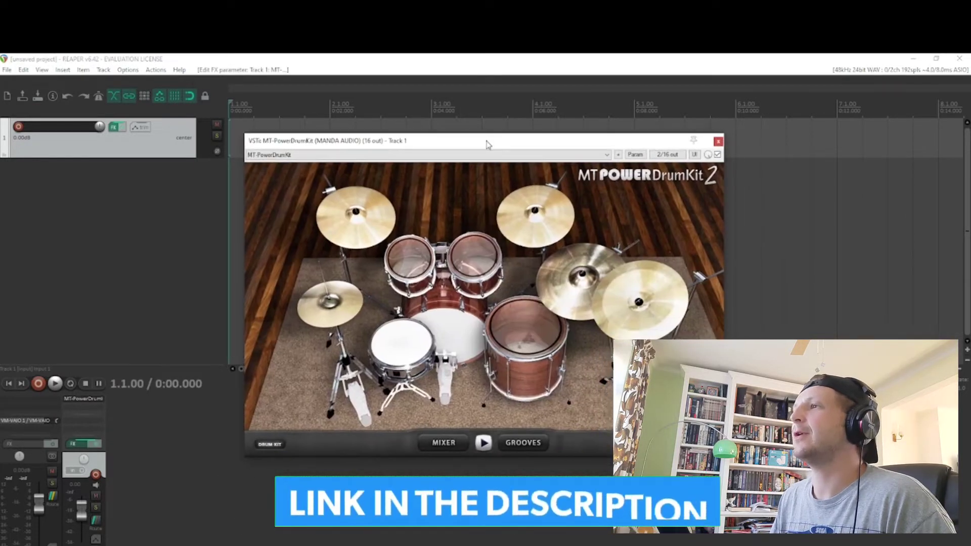
{"action": "left_click_drag", "start_coordinate": [488, 145], "coordinate": [568, 229]}
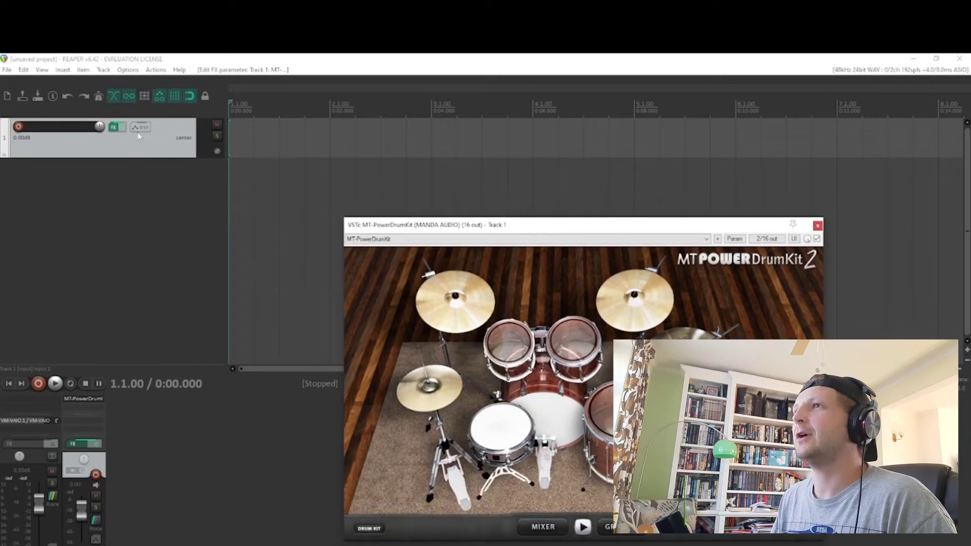
{"action": "left_click", "coordinate": [211, 124]}
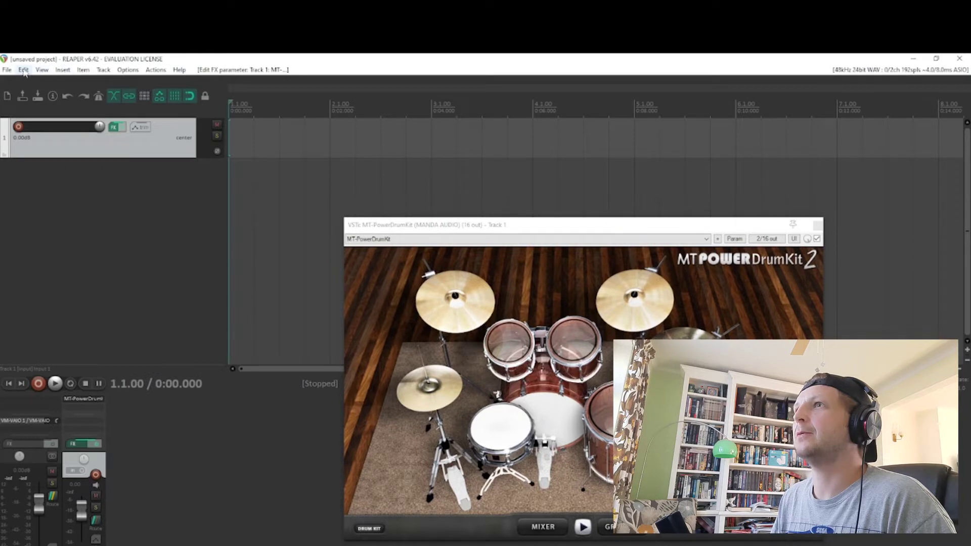
Insert a new empty MIDI item on track 1 and open it in the MIDI editor
{"action": "left_click", "coordinate": [64, 70]}
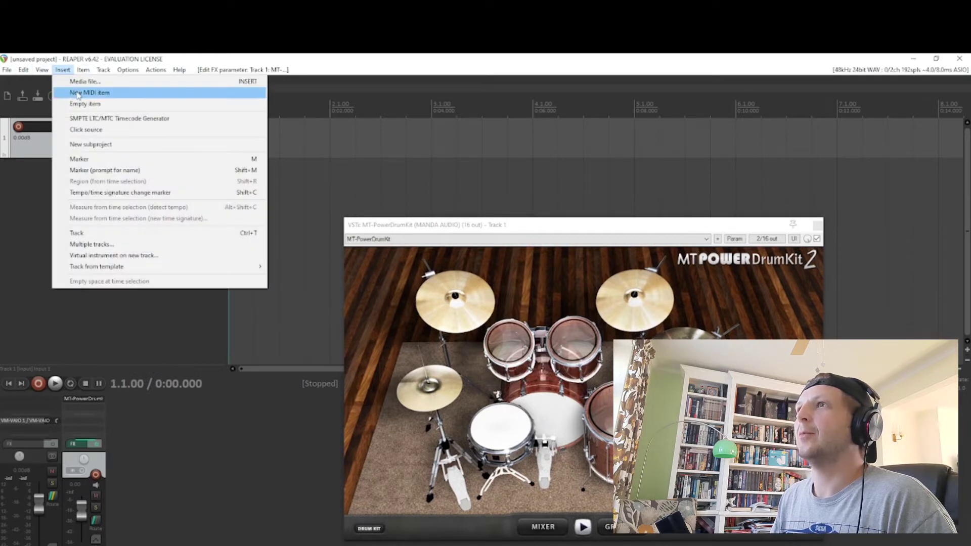
{"action": "left_click", "coordinate": [79, 91]}
{"action": "double_click", "coordinate": [256, 142]}
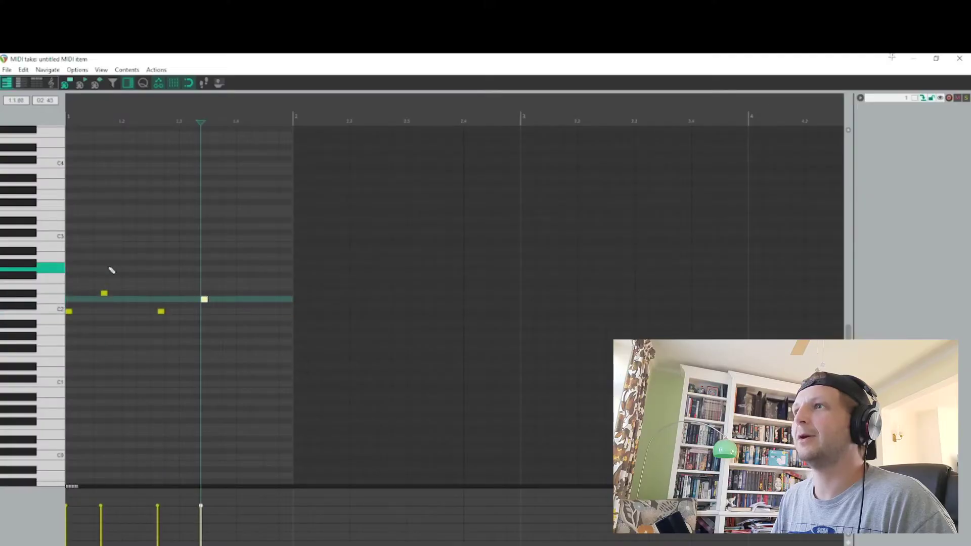
Draw C3 hi-hat notes and copy them onto the offbeats for eight eighth-note hits
{"action": "left_click", "coordinate": [71, 233]}
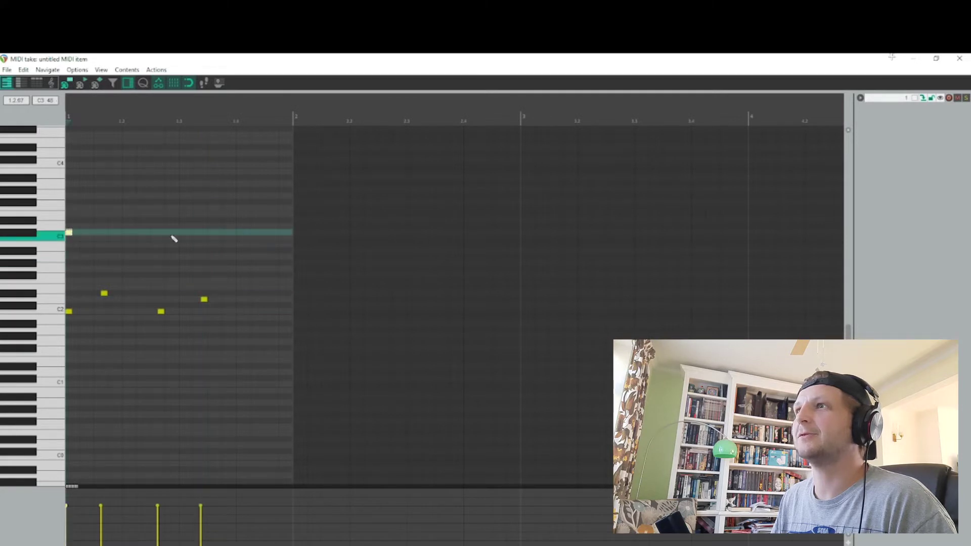
{"action": "left_click_drag", "start_coordinate": [190, 247], "coordinate": [145, 234]}
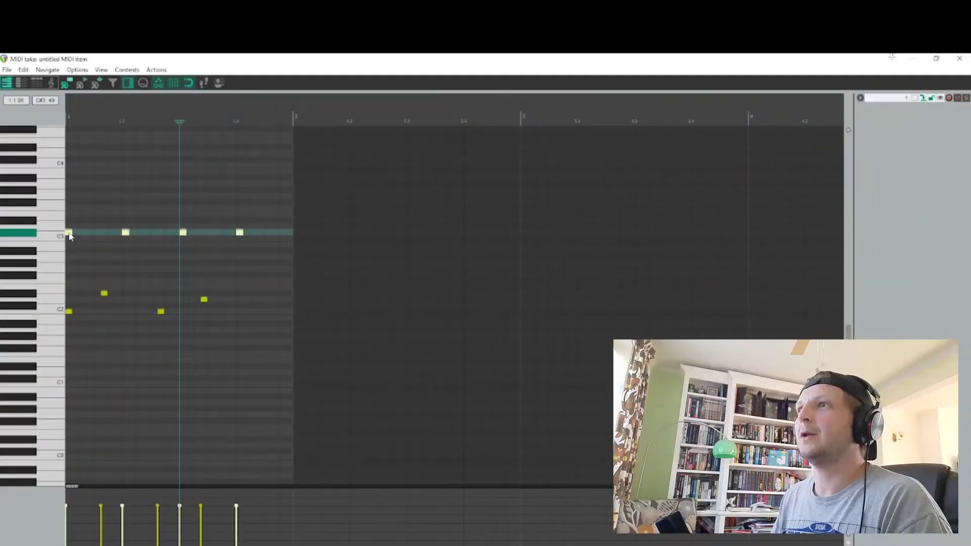
{"action": "left_click", "coordinate": [68, 232]}
{"action": "double_click", "coordinate": [69, 232]}
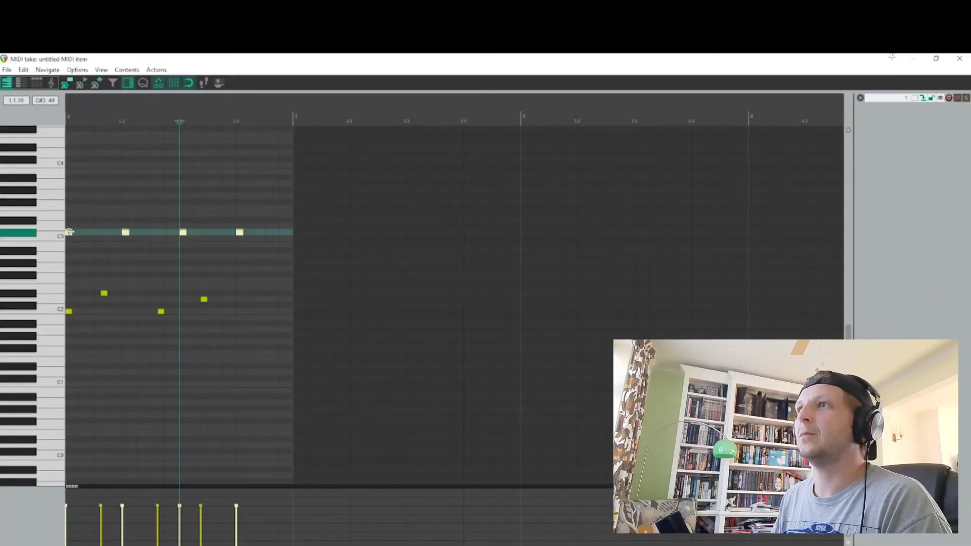
{"action": "left_click_drag", "start_coordinate": [71, 236], "coordinate": [99, 236]}
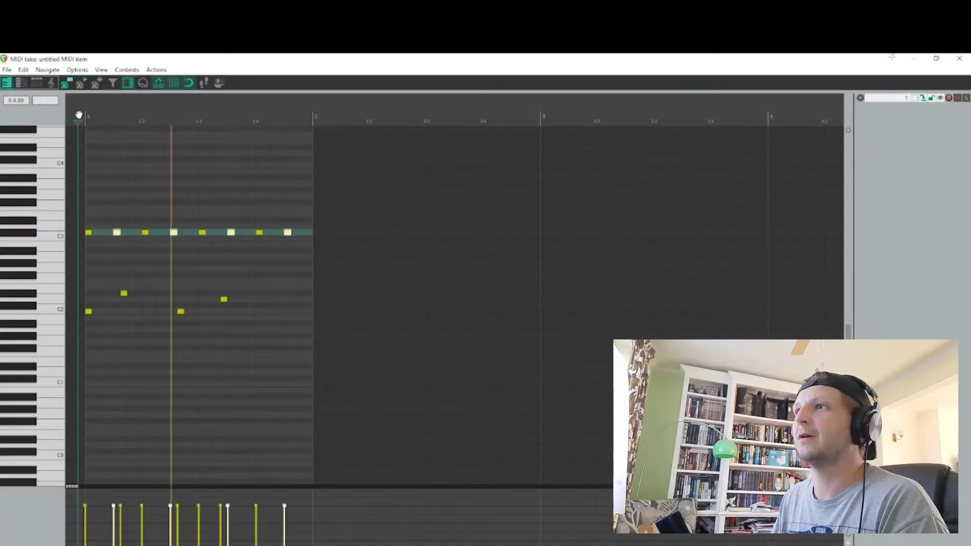
{"action": "key", "text": "space"}
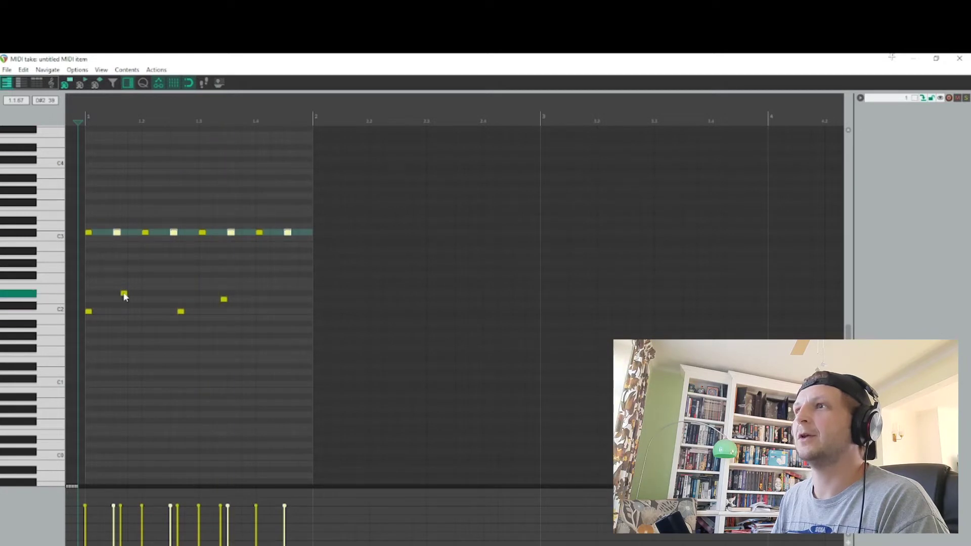
Shift the D#2 and C2 notes so kicks fall on 1 and 3 and snares on 2 and 4, then play
{"action": "left_click_drag", "start_coordinate": [125, 297], "coordinate": [146, 297]}
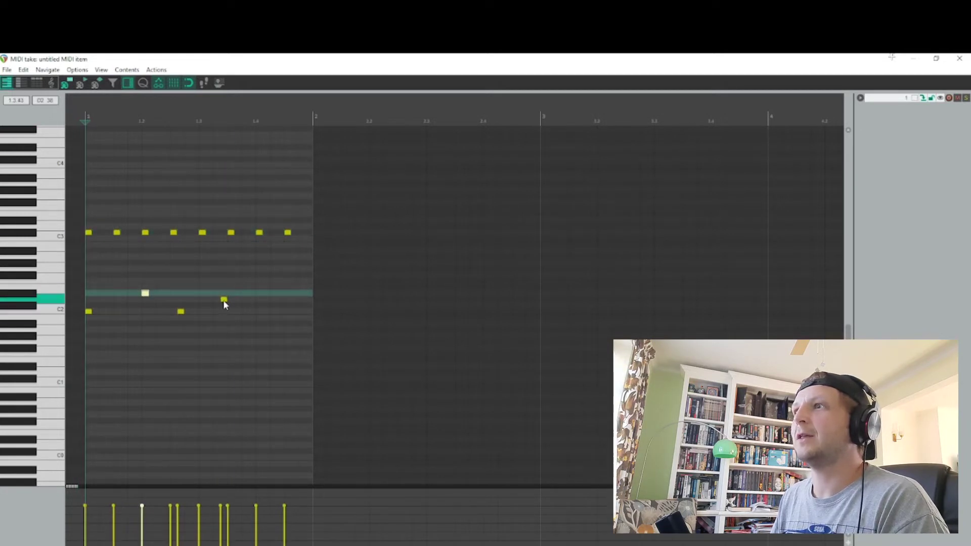
{"action": "left_click_drag", "start_coordinate": [224, 299], "coordinate": [264, 293]}
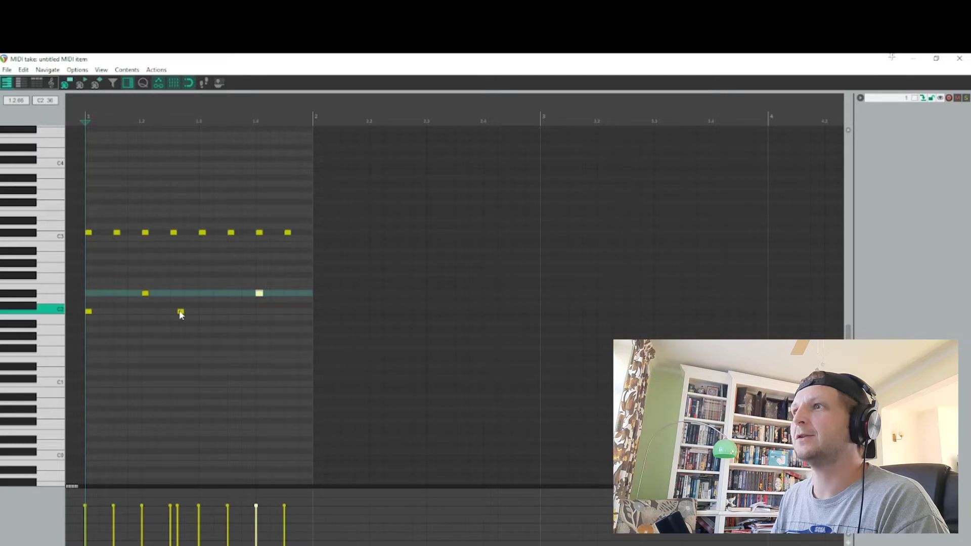
{"action": "left_click_drag", "start_coordinate": [181, 315], "coordinate": [202, 314]}
{"action": "key", "text": "space"}
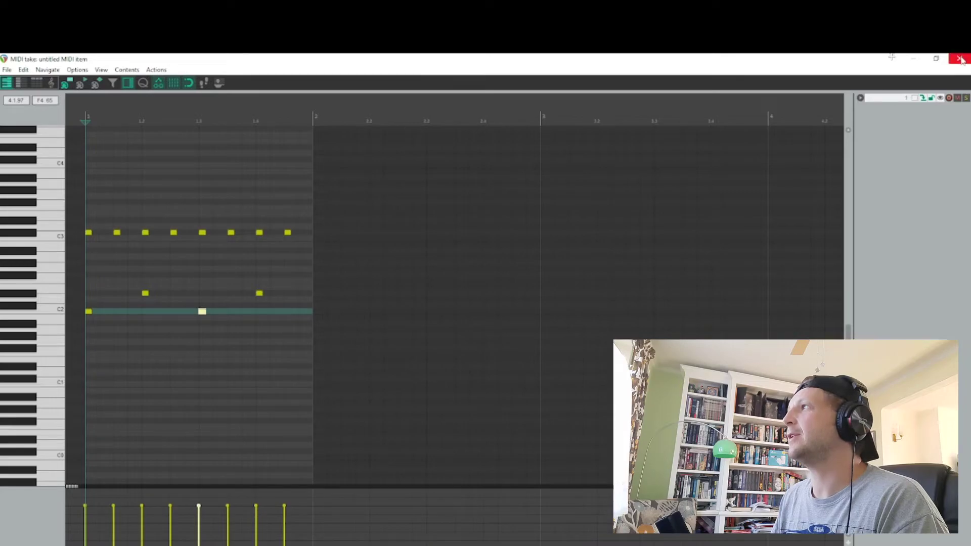
Close the MIDI editor, open the drum kit's GROOVES browser and delete the hand-made MIDI item
{"action": "left_click", "coordinate": [961, 60]}
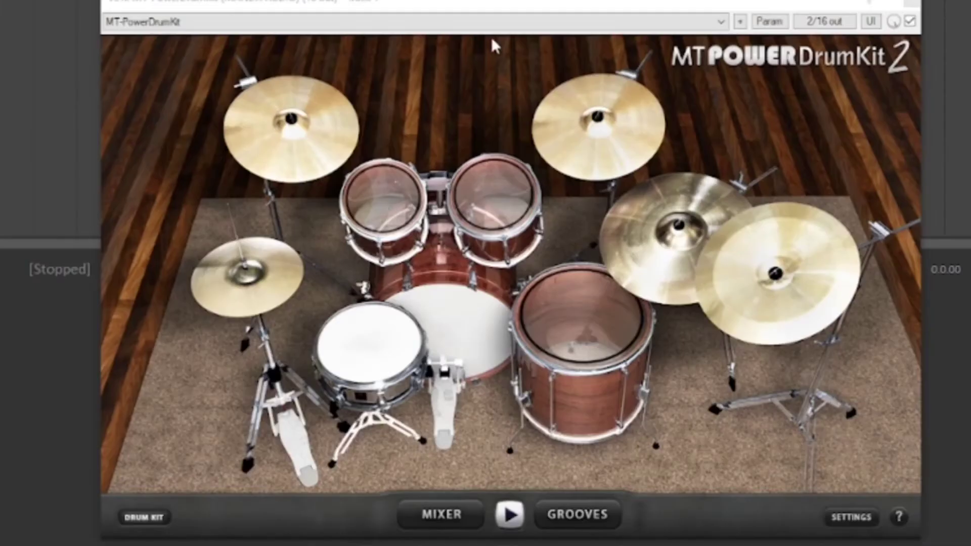
{"action": "left_click", "coordinate": [581, 519]}
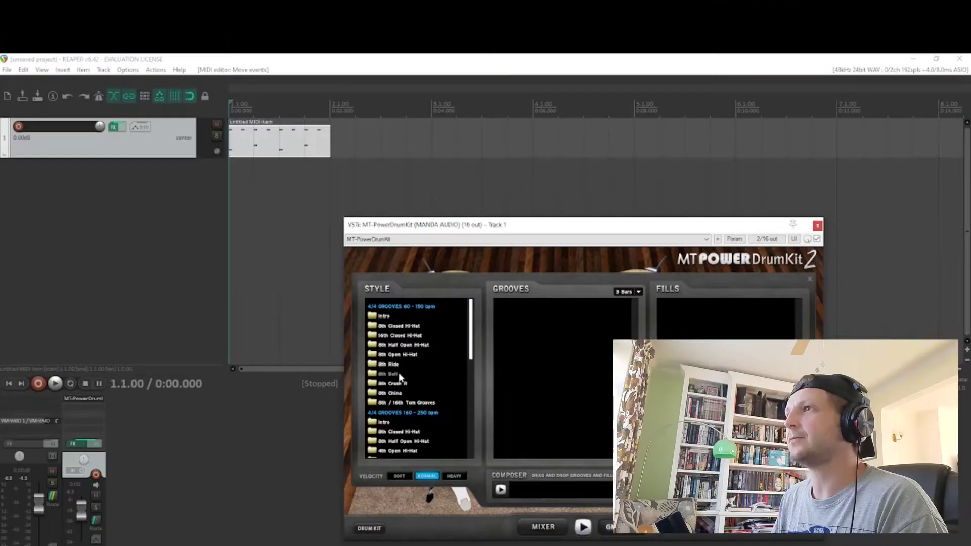
{"action": "left_click", "coordinate": [252, 134]}
{"action": "key", "text": "Delete"}
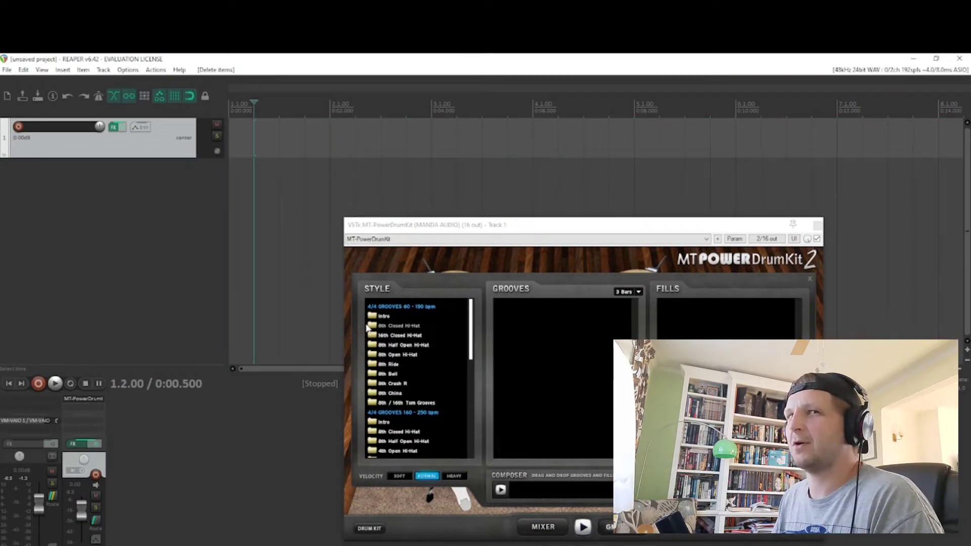
Preview 8th Open Hi-Hat Groove 06 and place it at the start of track 1
{"action": "left_click", "coordinate": [399, 353]}
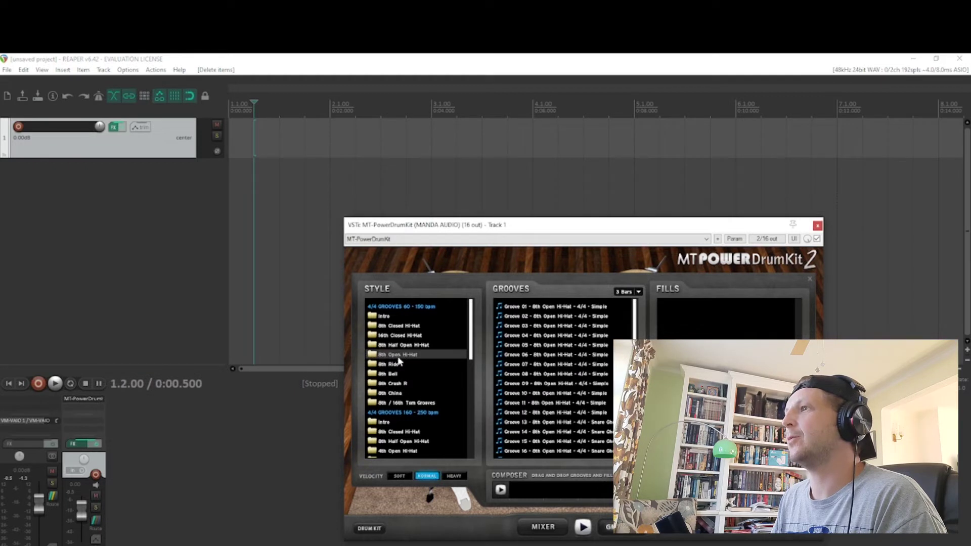
{"action": "left_click", "coordinate": [560, 356]}
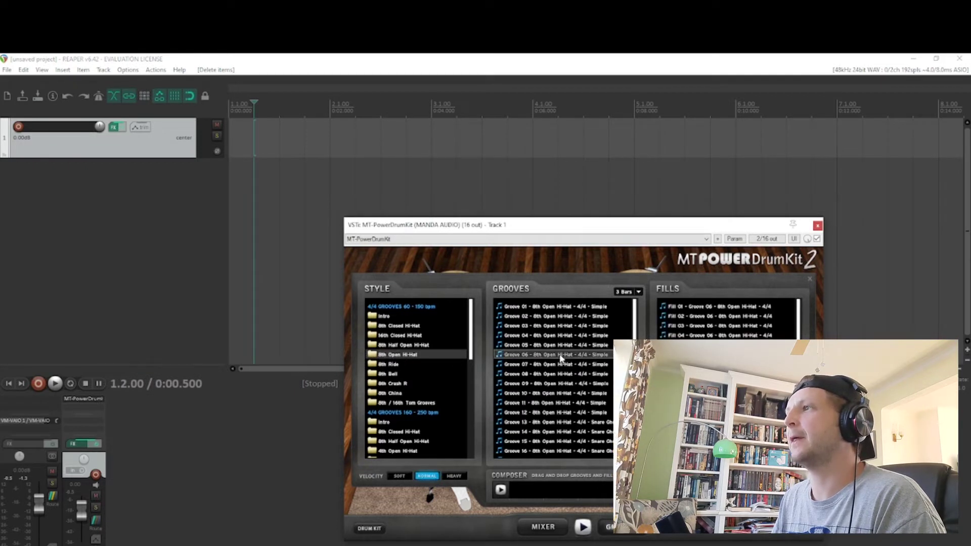
{"action": "left_click", "coordinate": [566, 360]}
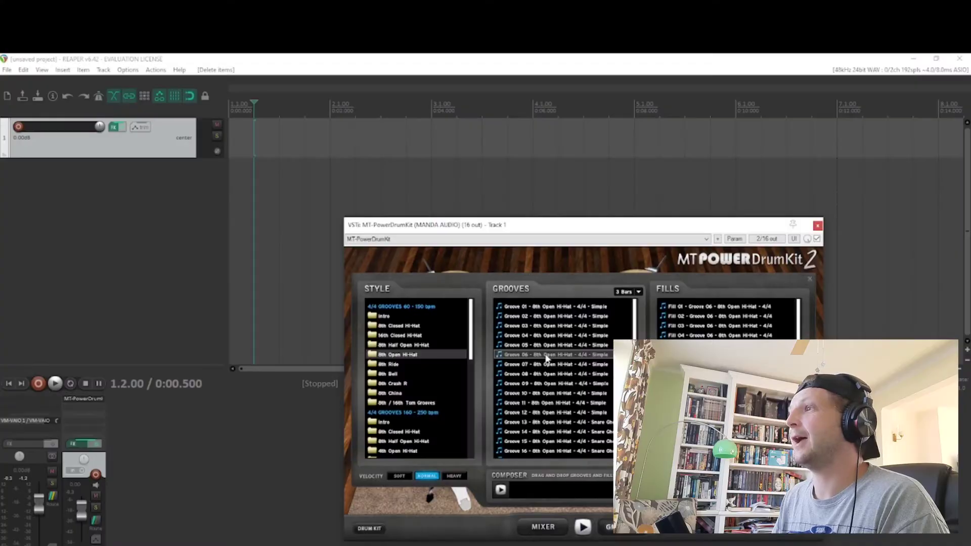
{"action": "left_click_drag", "start_coordinate": [546, 359], "coordinate": [232, 151]}
Place Fill 06 right after the groove and copy Groove 06 to bar 5
{"action": "left_click", "coordinate": [230, 108]}
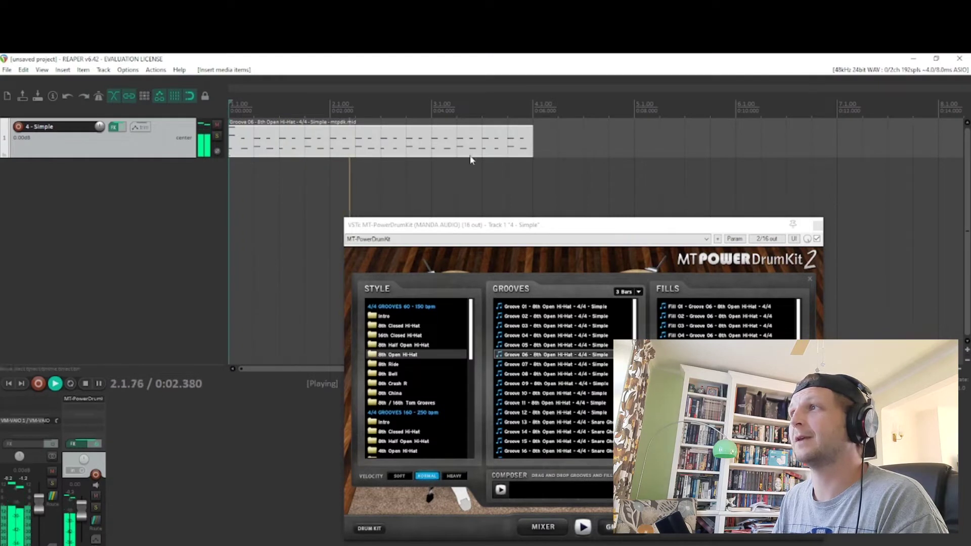
{"action": "key", "text": "space"}
{"action": "left_click_drag", "start_coordinate": [557, 355], "coordinate": [541, 148]}
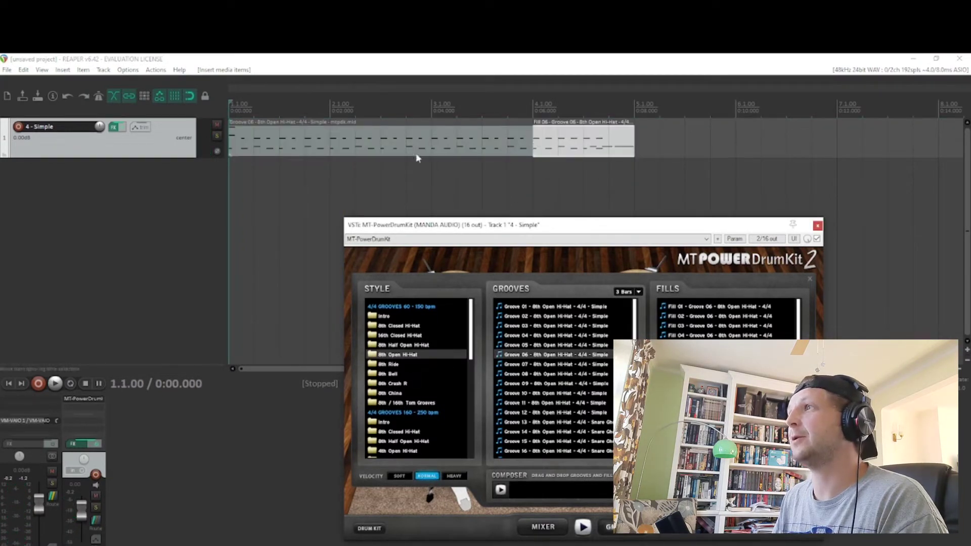
{"action": "left_click", "coordinate": [380, 144]}
{"action": "left_click_drag", "start_coordinate": [248, 158], "coordinate": [662, 138]}
Add Fill 03 at bar 8 and play the arrangement from the start
{"action": "scroll", "coordinate": [710, 141], "scroll_direction": "down", "scroll_amount": 2}
{"action": "left_click_drag", "start_coordinate": [718, 326], "coordinate": [741, 144]}
{"action": "left_click", "coordinate": [259, 110]}
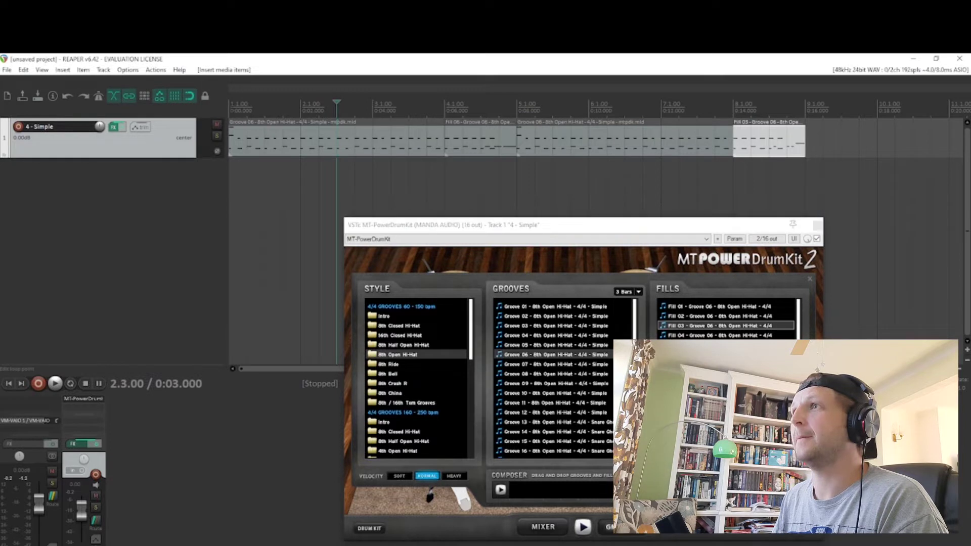
{"action": "key", "text": "space"}
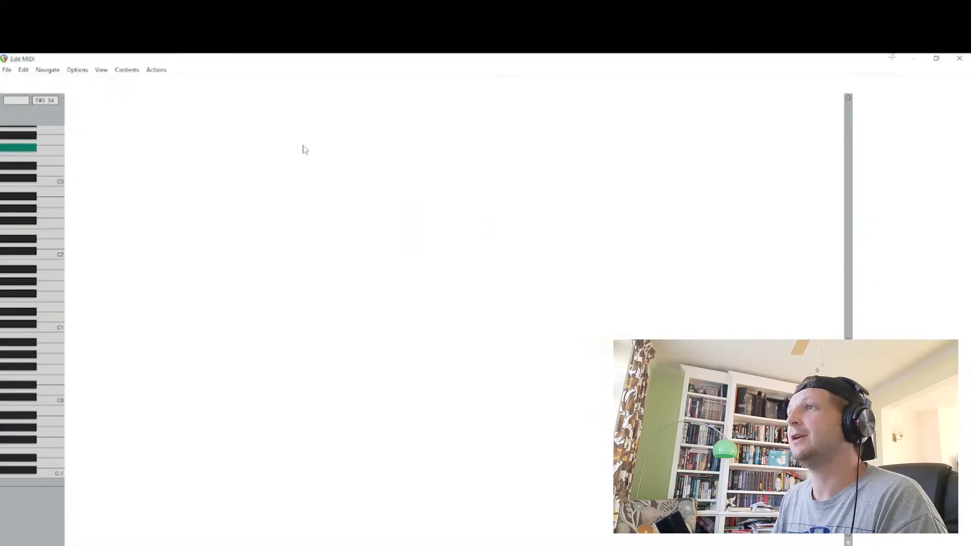
Pencil in a short note on the row above C2 in the groove and audition it
{"action": "scroll", "coordinate": [217, 273], "scroll_direction": "up", "scroll_amount": 5}
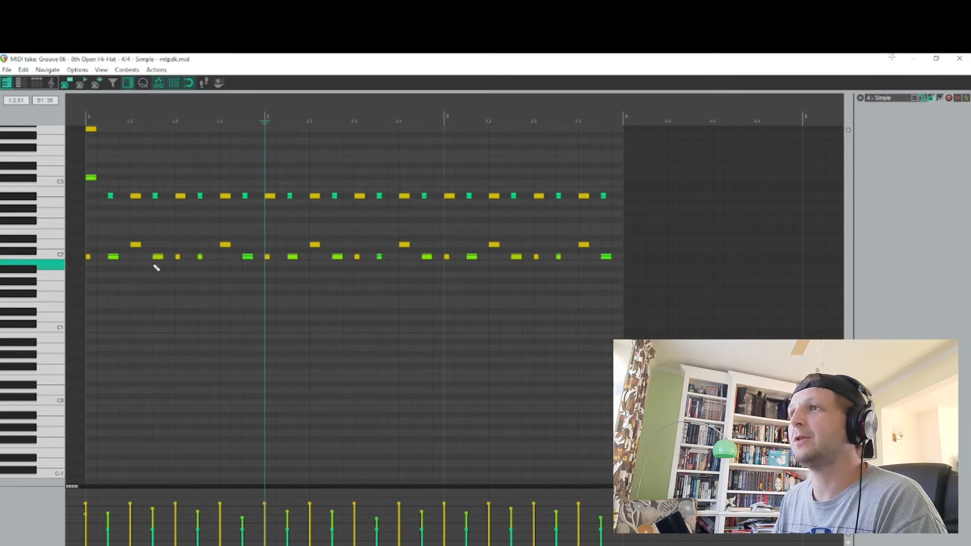
{"action": "scroll", "coordinate": [284, 259], "scroll_direction": "up", "scroll_amount": 2}
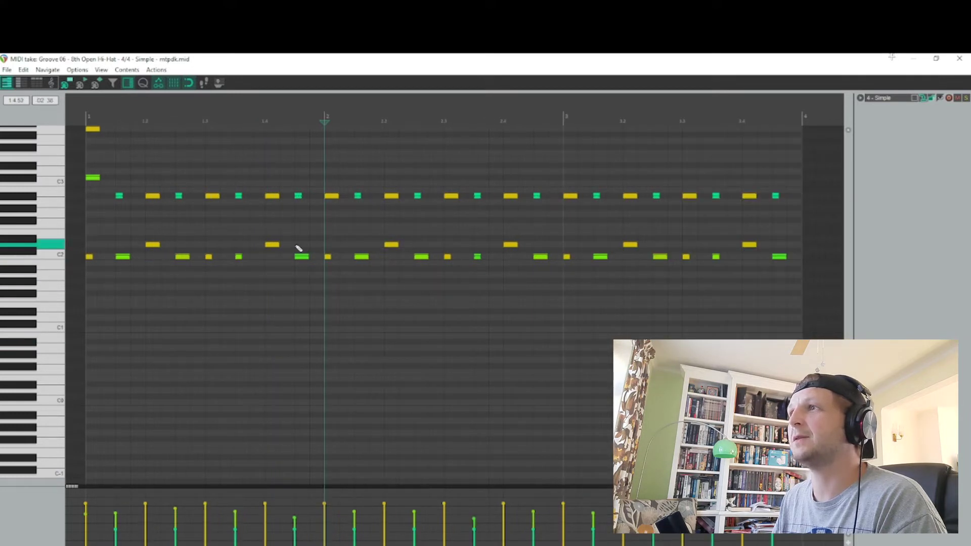
{"action": "left_click", "coordinate": [297, 246]}
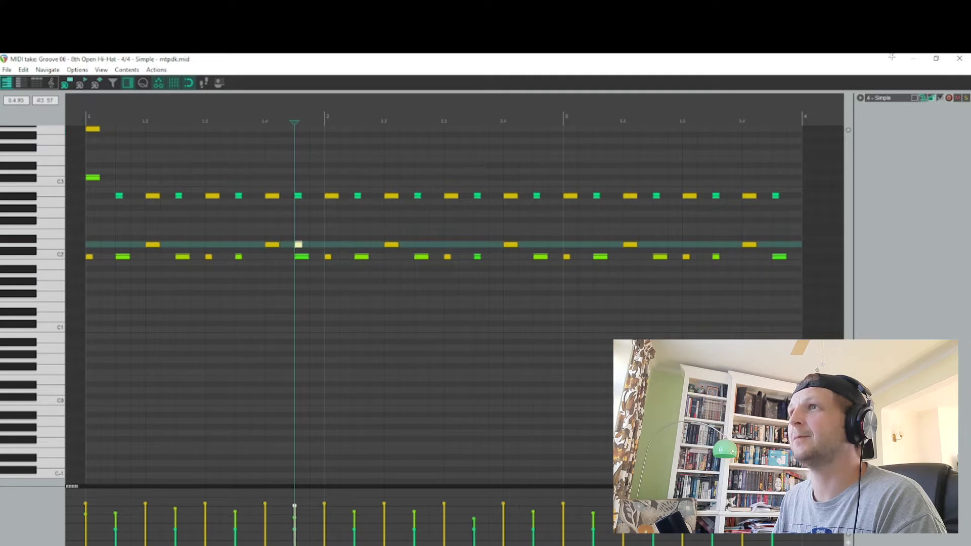
{"action": "key", "text": "Home"}
{"action": "key", "text": "space"}
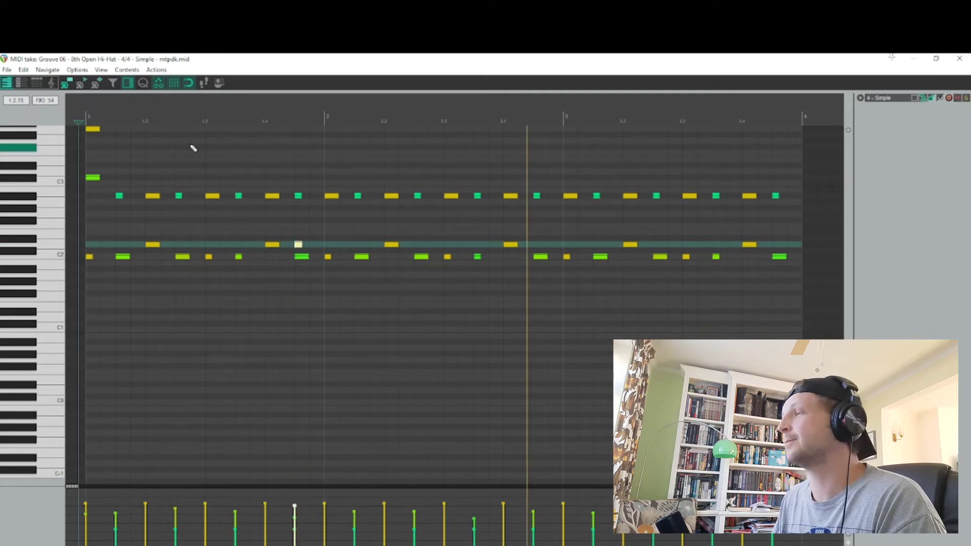
{"action": "key", "text": "space"}
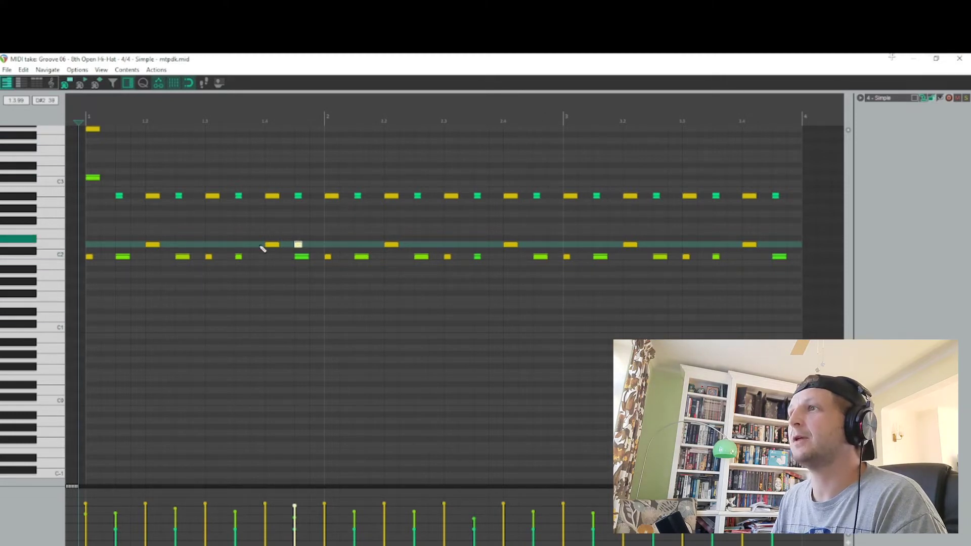
Raise the new note's velocity to 127 and listen from just before it
{"action": "left_click_drag", "start_coordinate": [294, 505], "coordinate": [299, 451]}
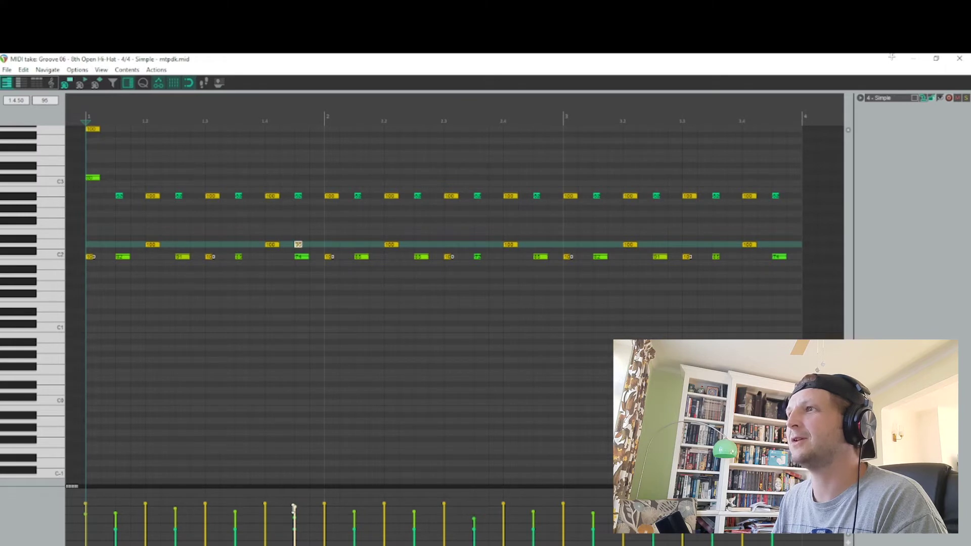
{"action": "left_click", "coordinate": [180, 110]}
{"action": "key", "text": "space"}
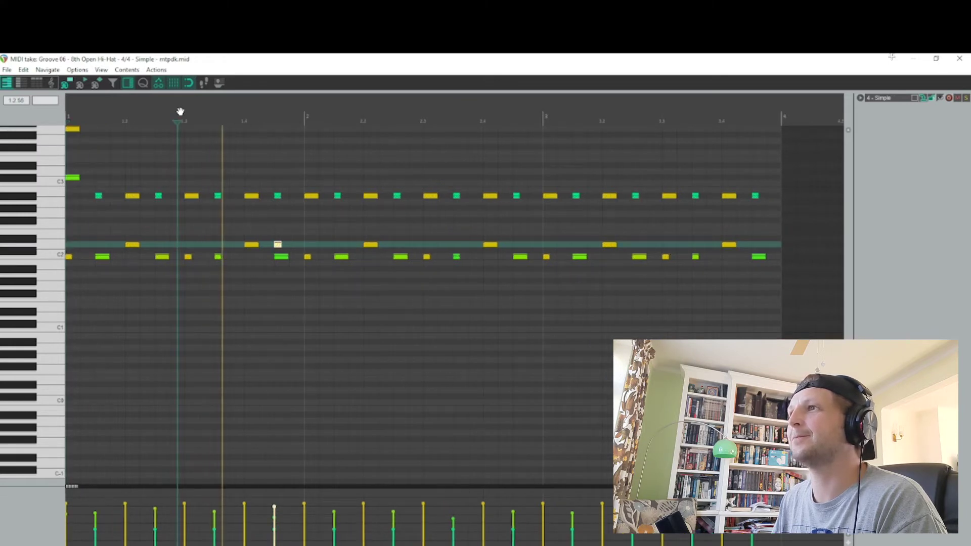
{"action": "key", "text": "space"}
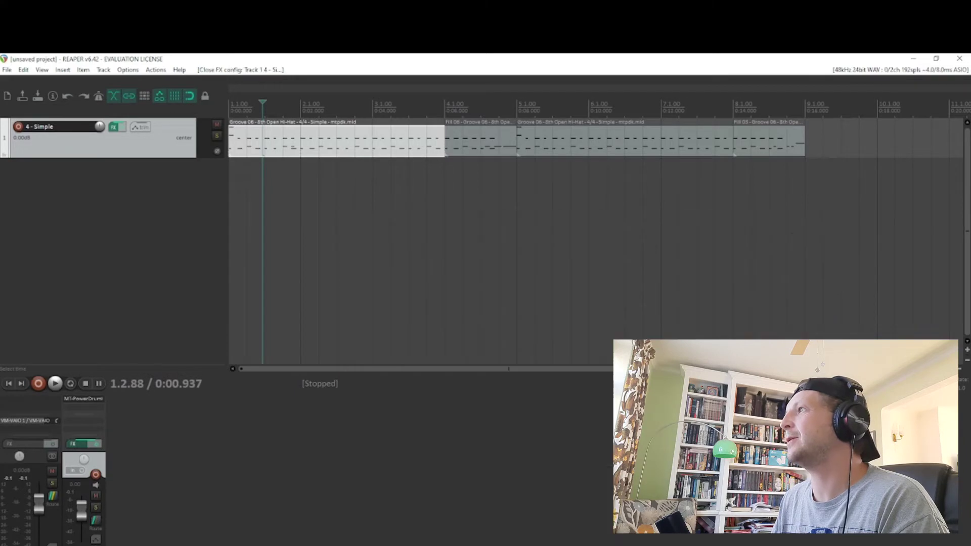
Add the FETISH compressor after the drum kit, move its window down and raise OUTPUT
{"action": "right_click", "coordinate": [96, 410]}
{"action": "mouse_move", "coordinate": [157, 202]}
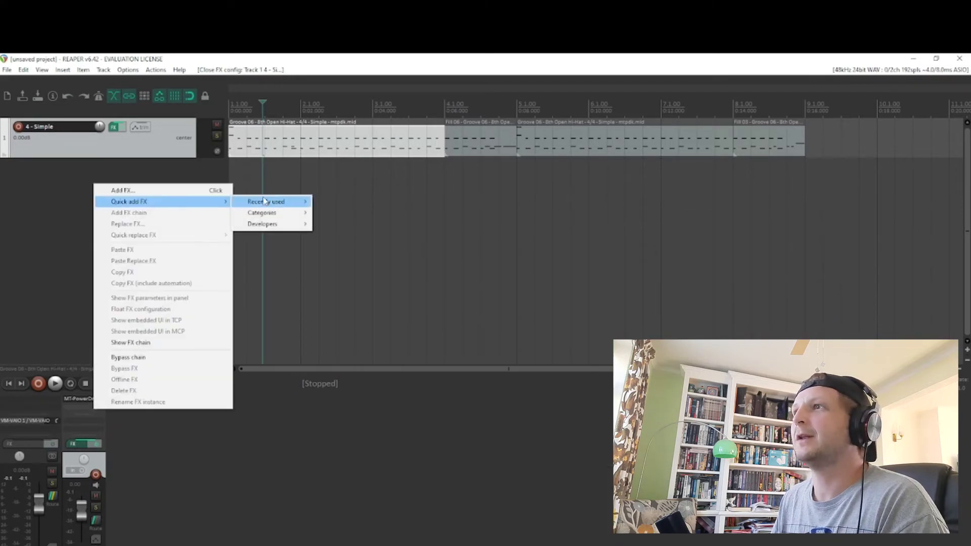
{"action": "mouse_move", "coordinate": [267, 201]}
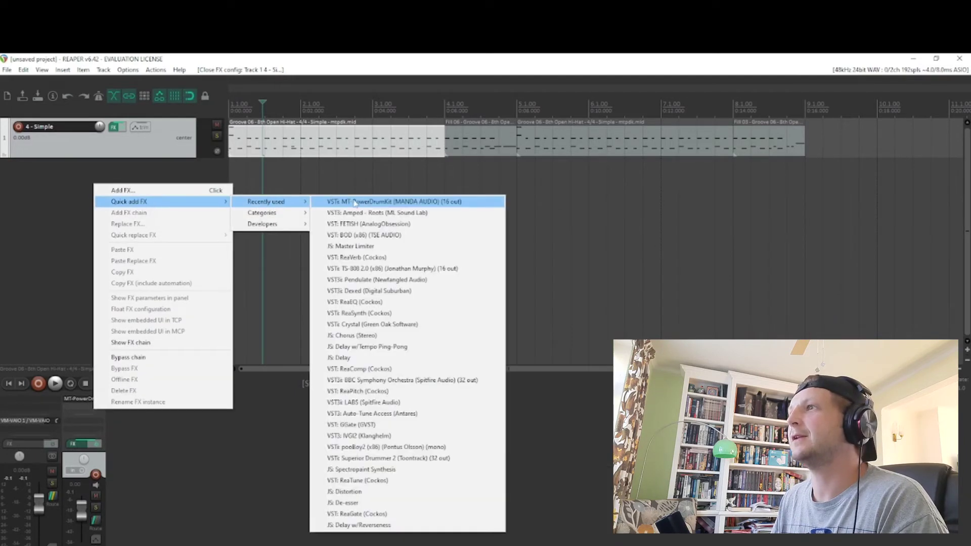
{"action": "left_click", "coordinate": [412, 224]}
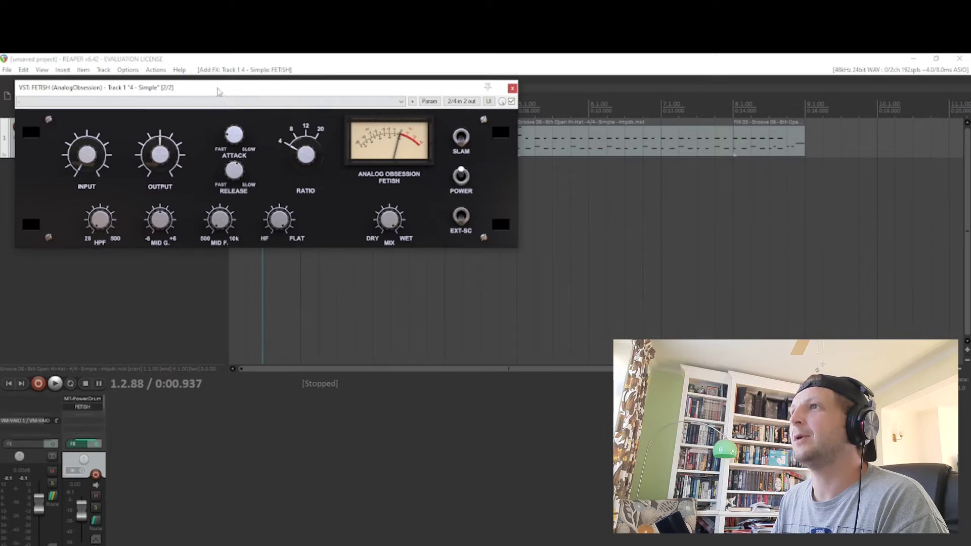
{"action": "left_click_drag", "start_coordinate": [219, 91], "coordinate": [506, 272]}
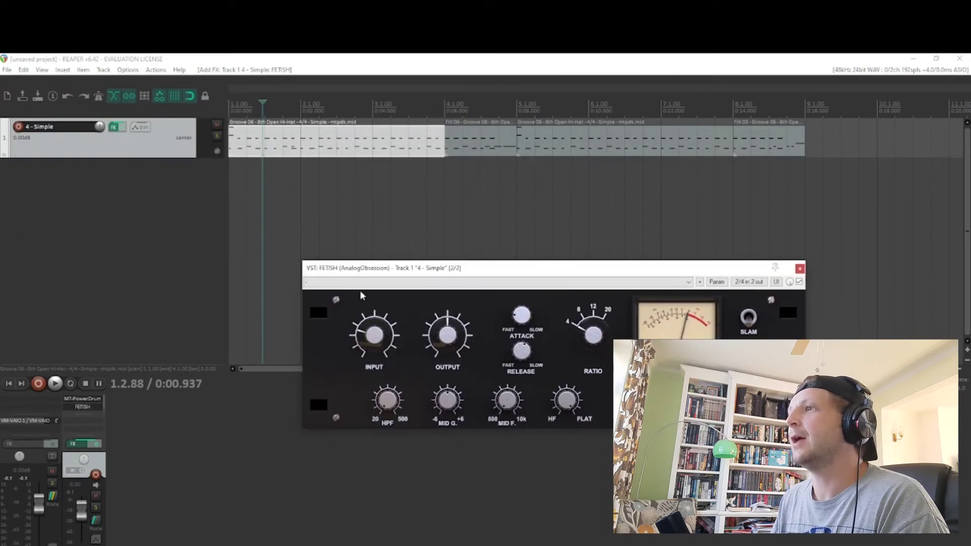
{"action": "left_click_drag", "start_coordinate": [449, 352], "coordinate": [449, 334]}
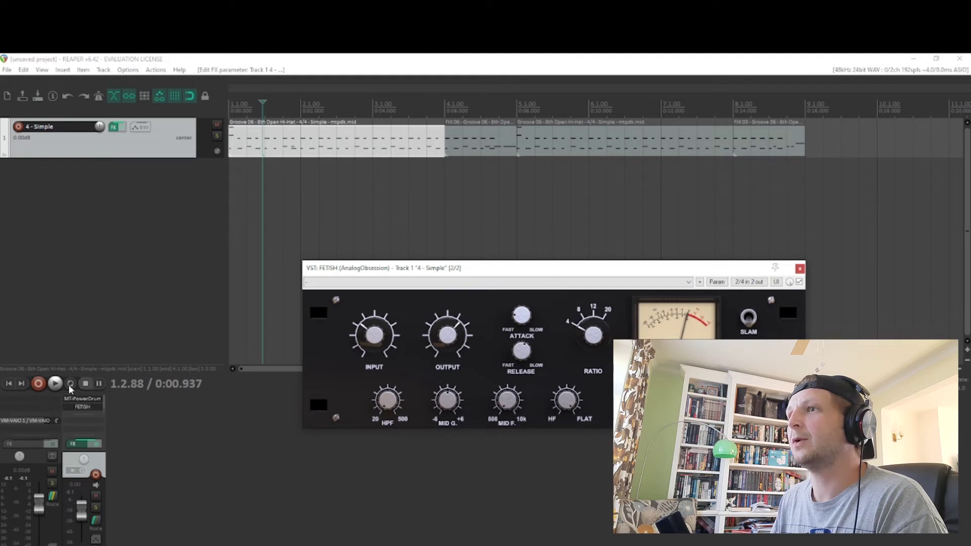
Play the drums from the start, bypassing and re-enabling FETISH to compare
{"action": "left_click", "coordinate": [8, 383]}
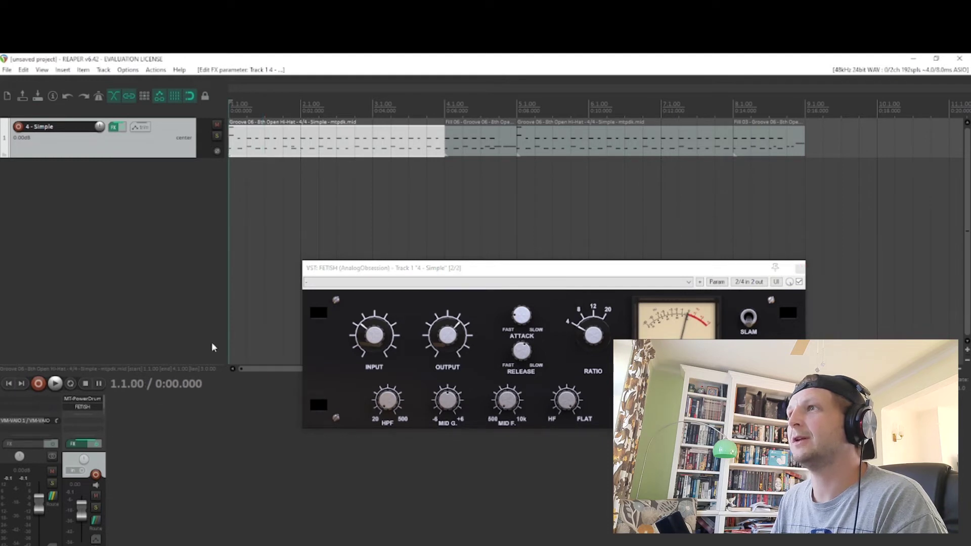
{"action": "key", "text": "space"}
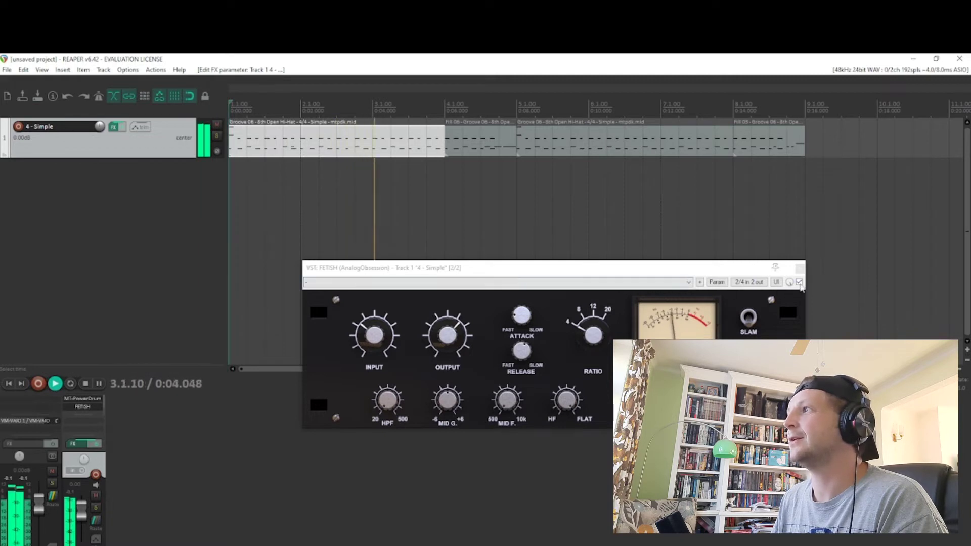
{"action": "left_click", "coordinate": [799, 282]}
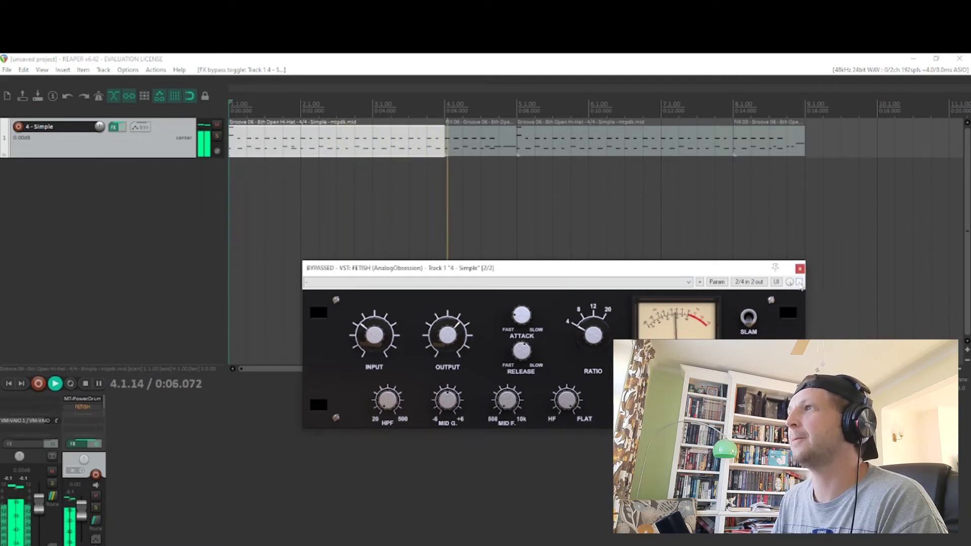
{"action": "left_click", "coordinate": [799, 282]}
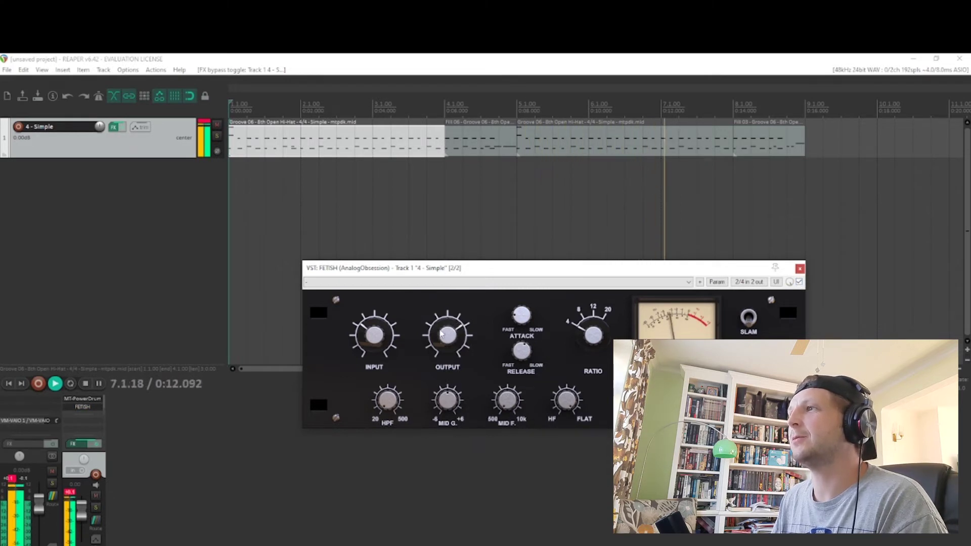
Fine-tune the FETISH OUTPUT knob and audition the result
{"action": "left_click_drag", "start_coordinate": [441, 334], "coordinate": [445, 338]}
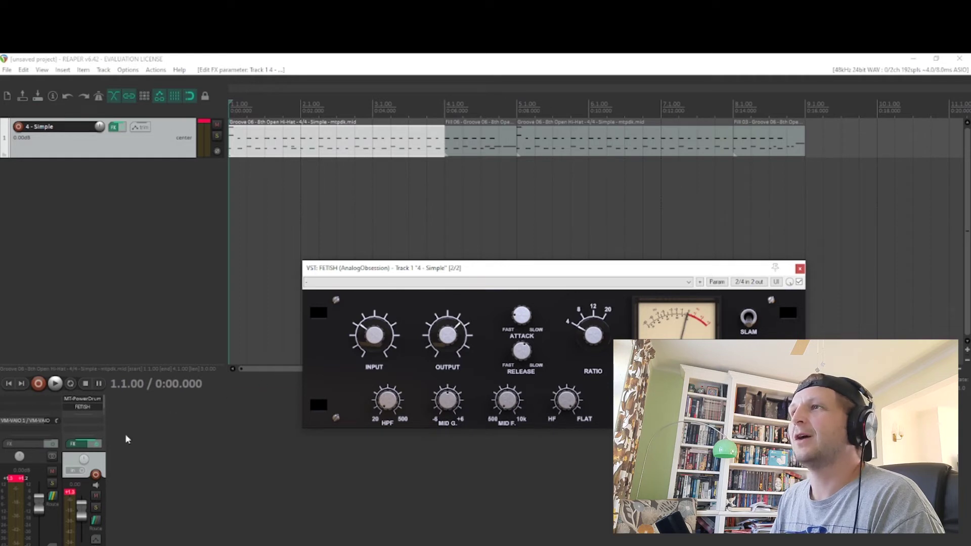
{"action": "key", "text": "space"}
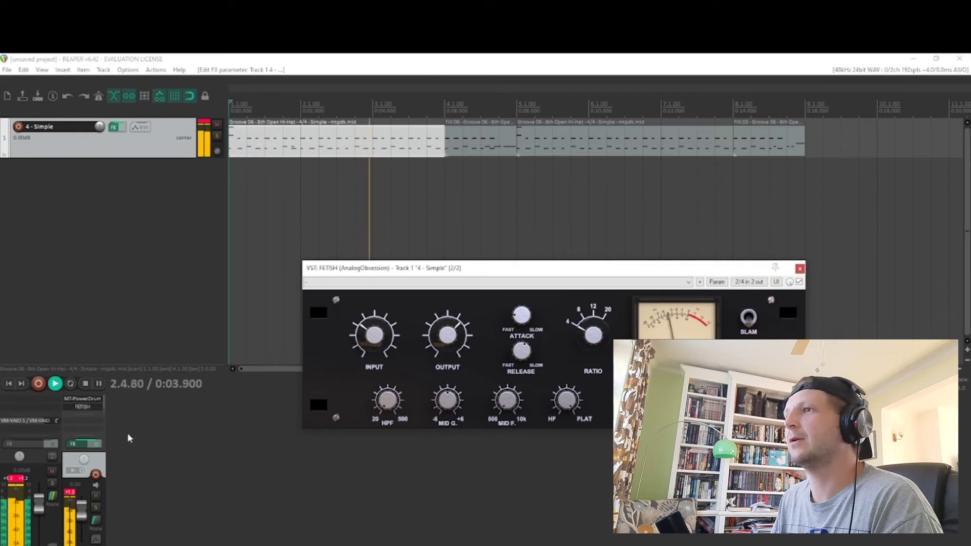
{"action": "key", "text": "space"}
{"action": "scroll", "coordinate": [94, 412], "scroll_direction": "down", "scroll_amount": 1}
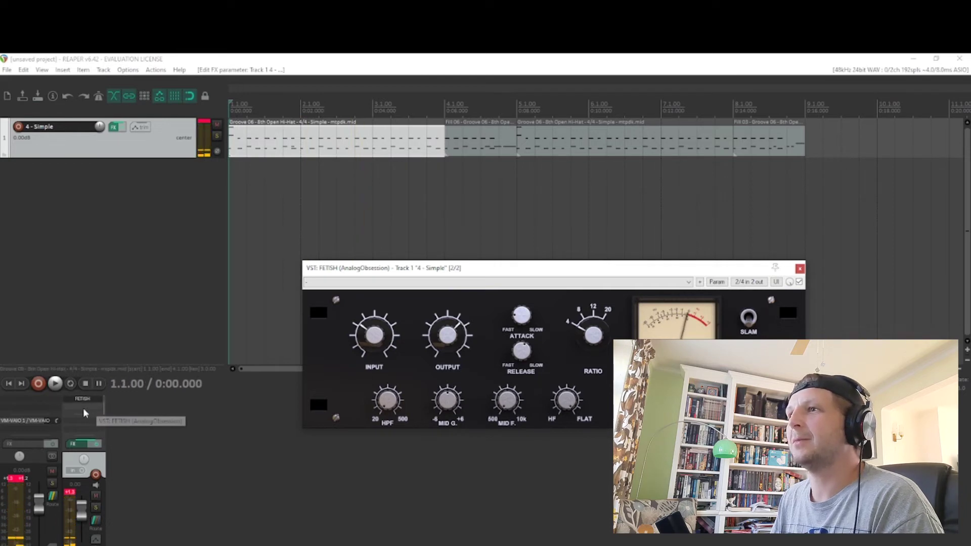
Add ReaVerb after the FETISH compressor from recently used FX
{"action": "right_click", "coordinate": [84, 414]}
{"action": "mouse_move", "coordinate": [166, 201]}
{"action": "mouse_move", "coordinate": [273, 205]}
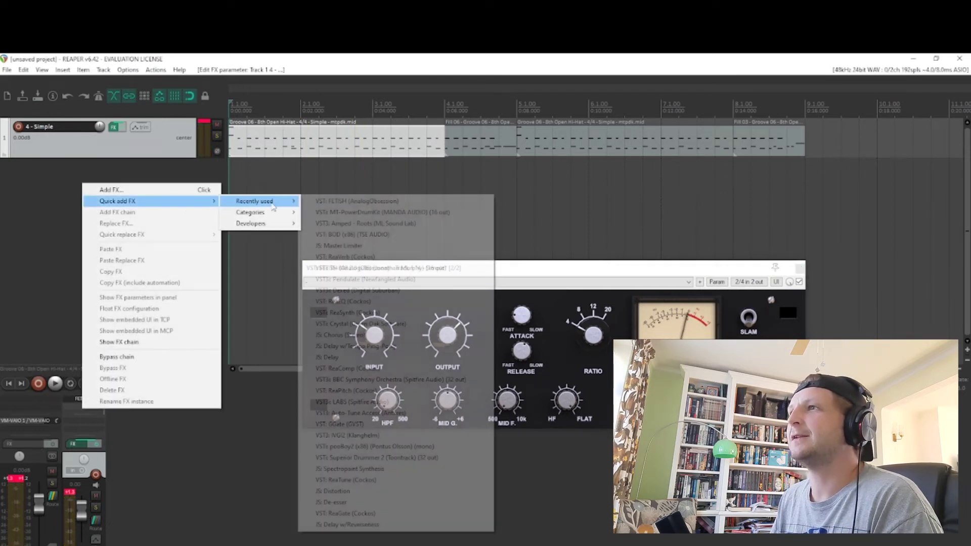
{"action": "left_click", "coordinate": [369, 257]}
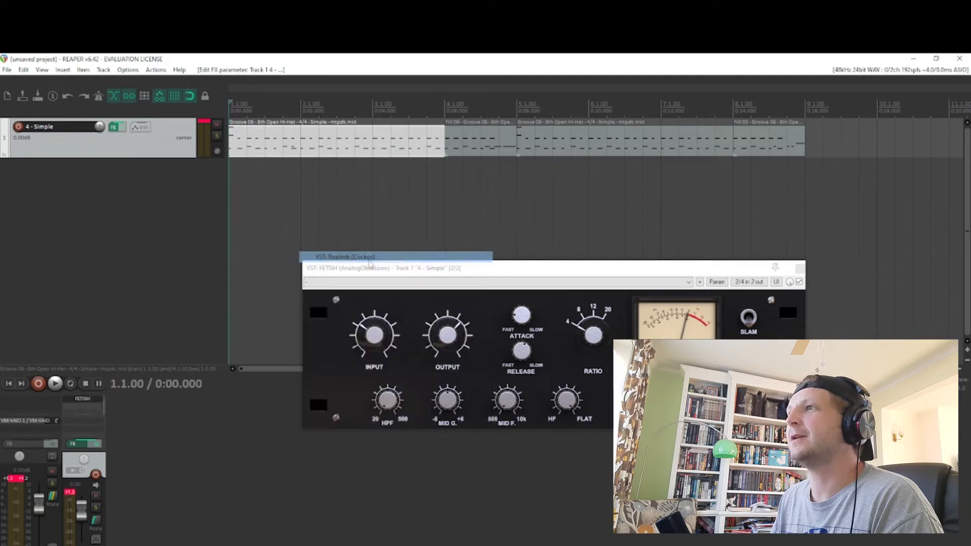
Load the sweetverbo preset and lower the Wet level to -33.4 dB while playing
{"action": "left_click", "coordinate": [369, 299]}
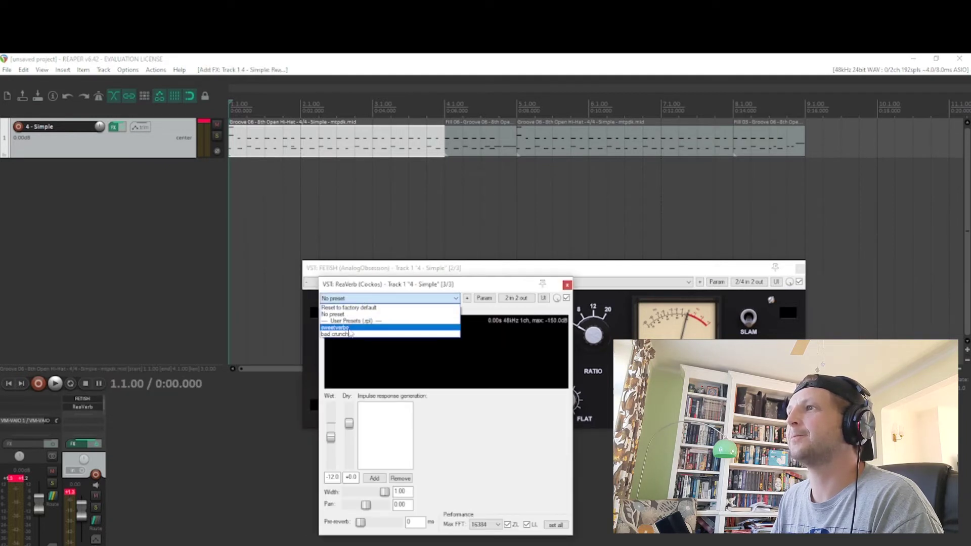
{"action": "left_click", "coordinate": [349, 330]}
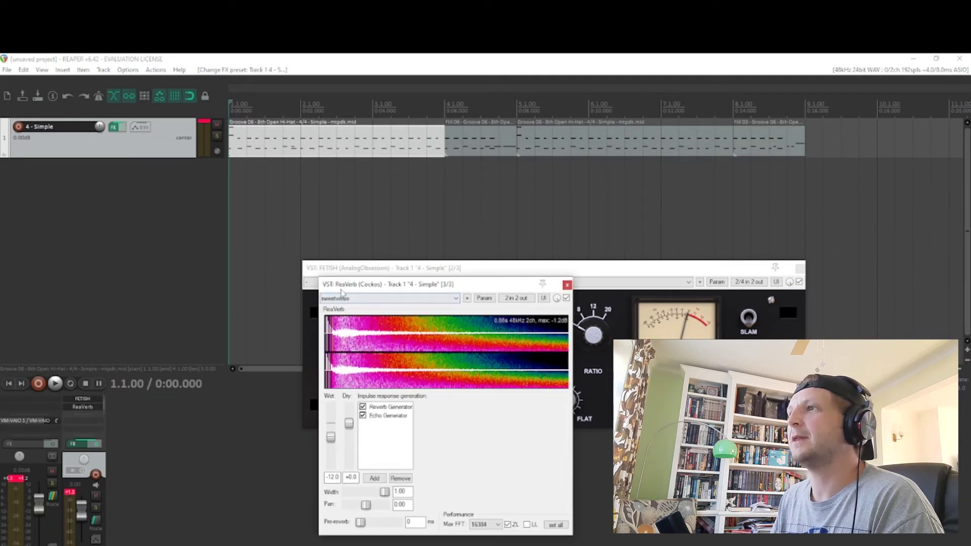
{"action": "left_click_drag", "start_coordinate": [342, 292], "coordinate": [352, 291]}
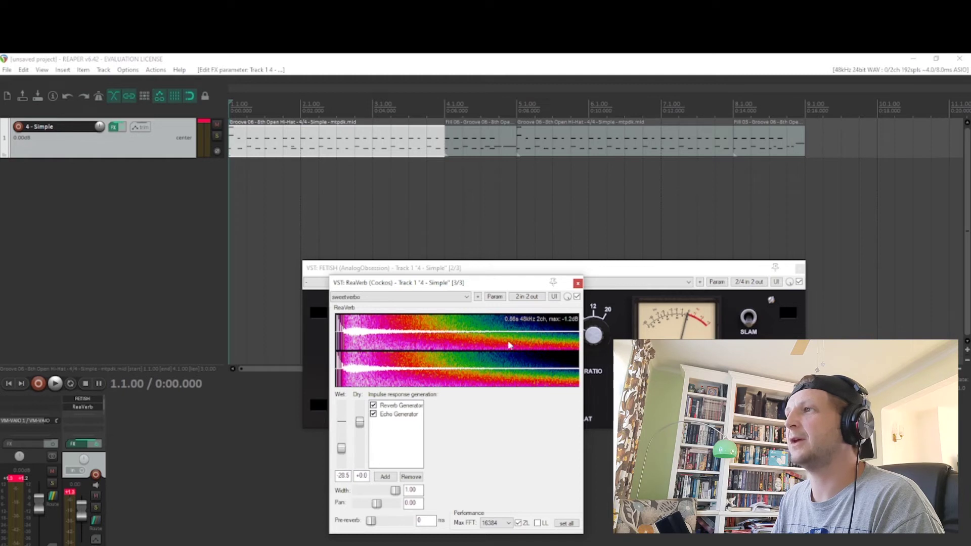
{"action": "key", "text": "space"}
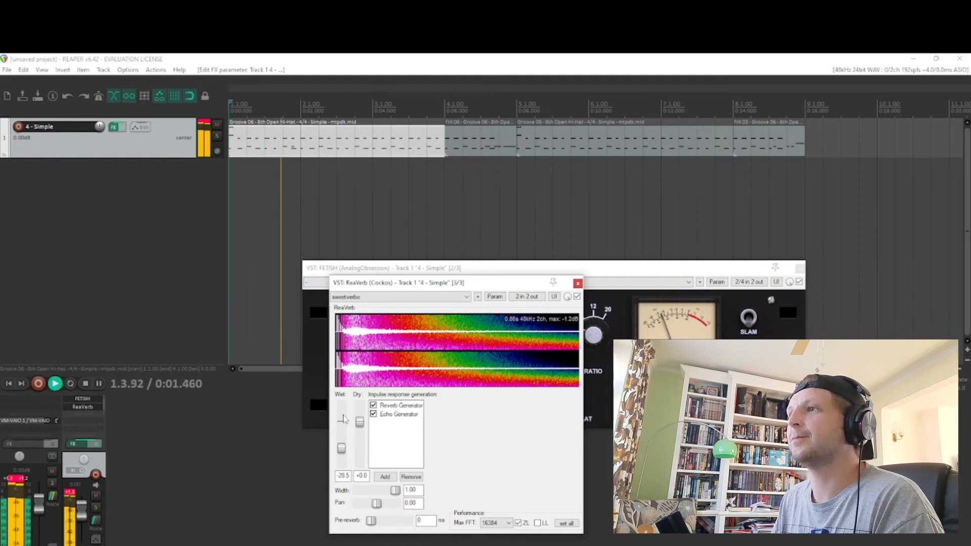
{"action": "left_click_drag", "start_coordinate": [341, 448], "coordinate": [343, 453]}
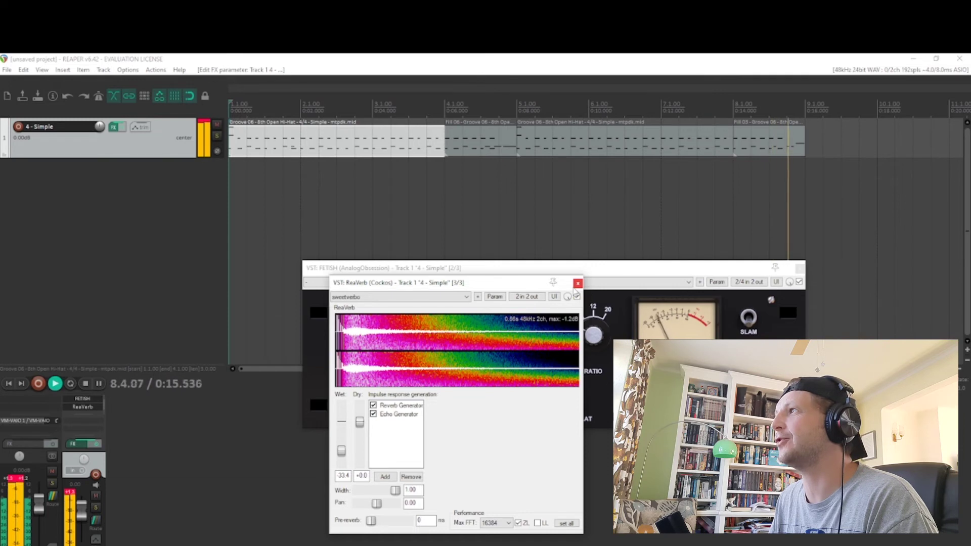
Close the ReaVerb window, leaving the FETISH compressor window showing
{"action": "left_click", "coordinate": [578, 283]}
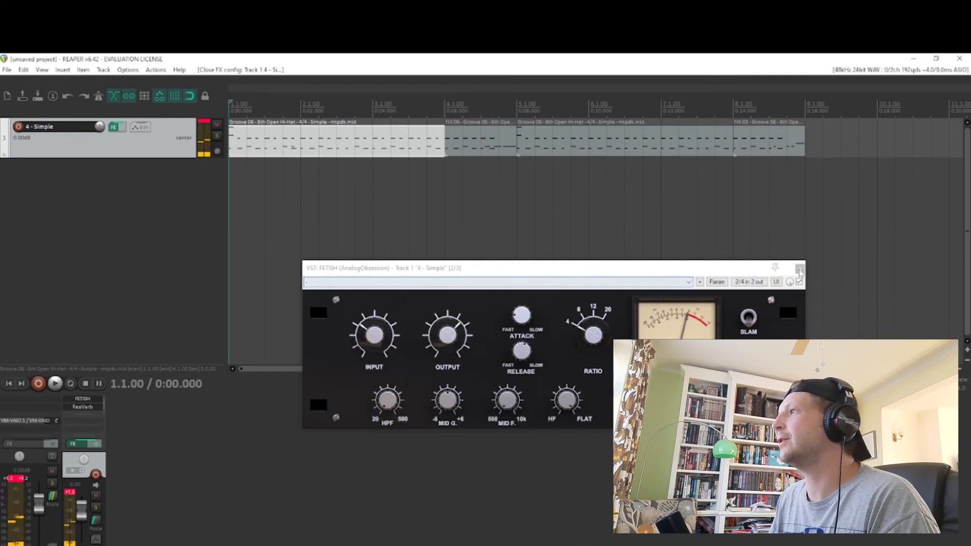